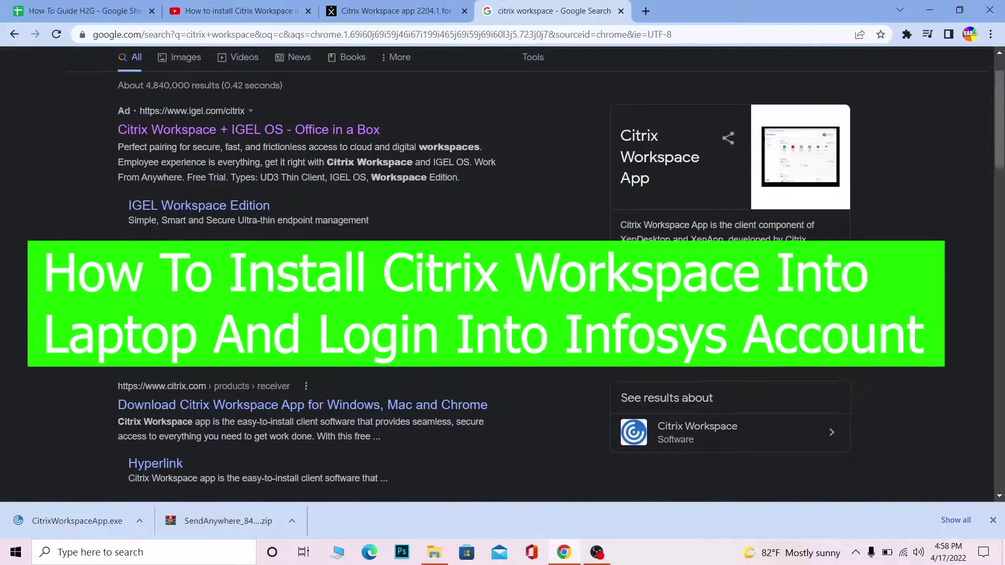
scroll(503, 315, "up", 1)
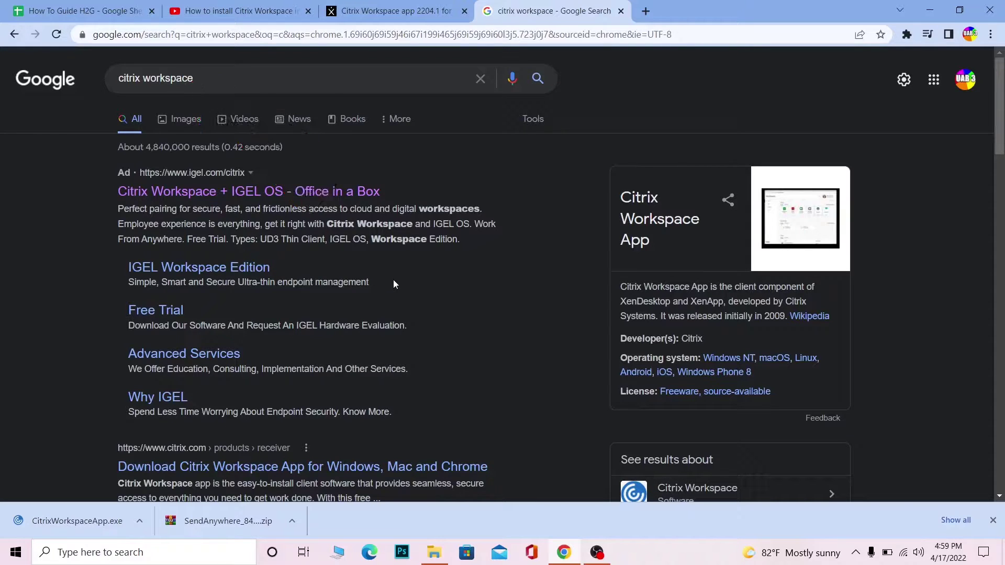
scroll(438, 377, "down", 1)
scroll(438, 377, "down", 4)
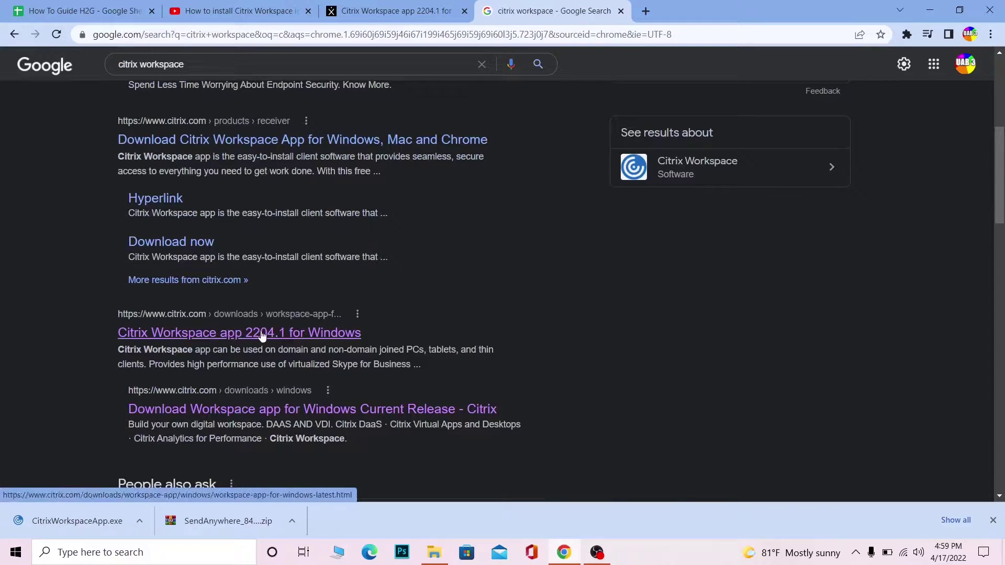
scroll(298, 337, "up", 4)
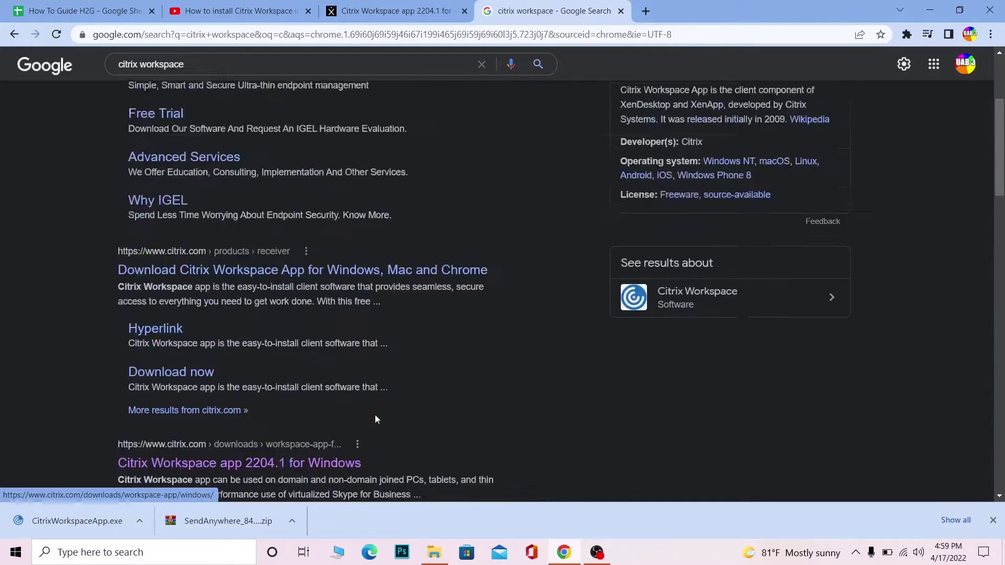
scroll(408, 371, "down", 4)
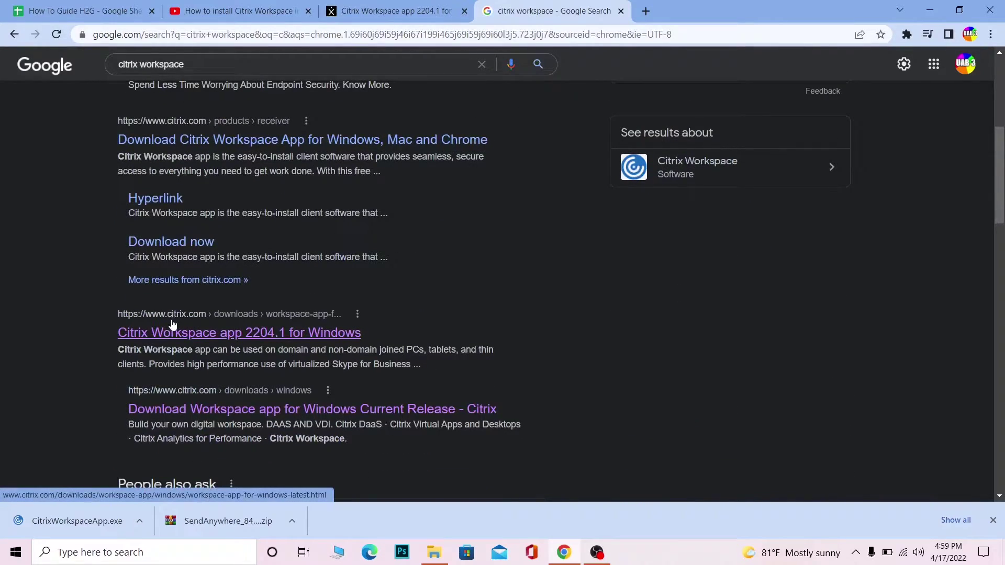
Open the Citrix Workspace app 2204.1 for Windows page and download the 297 MB Windows installer.
left_click(189, 343)
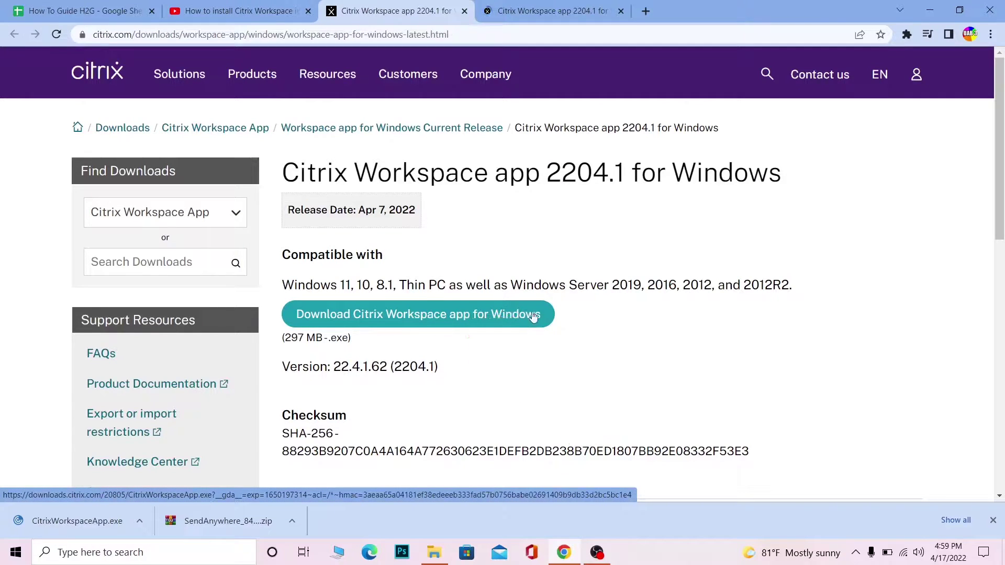
left_click(533, 316)
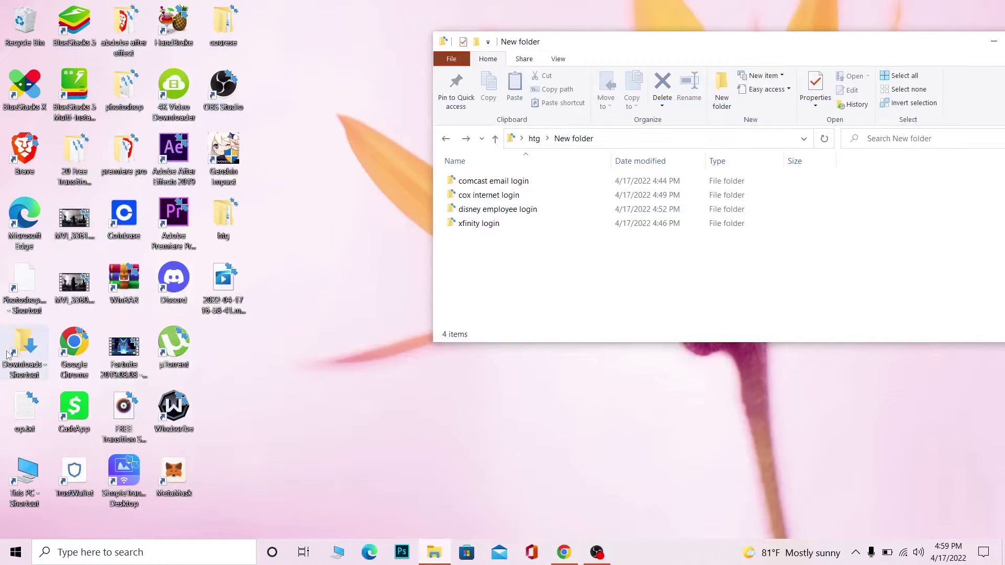
Run CitrixWorkspaceApp.exe from the Downloads folder and clear the Explorer windows from the desktop.
left_click(12, 356)
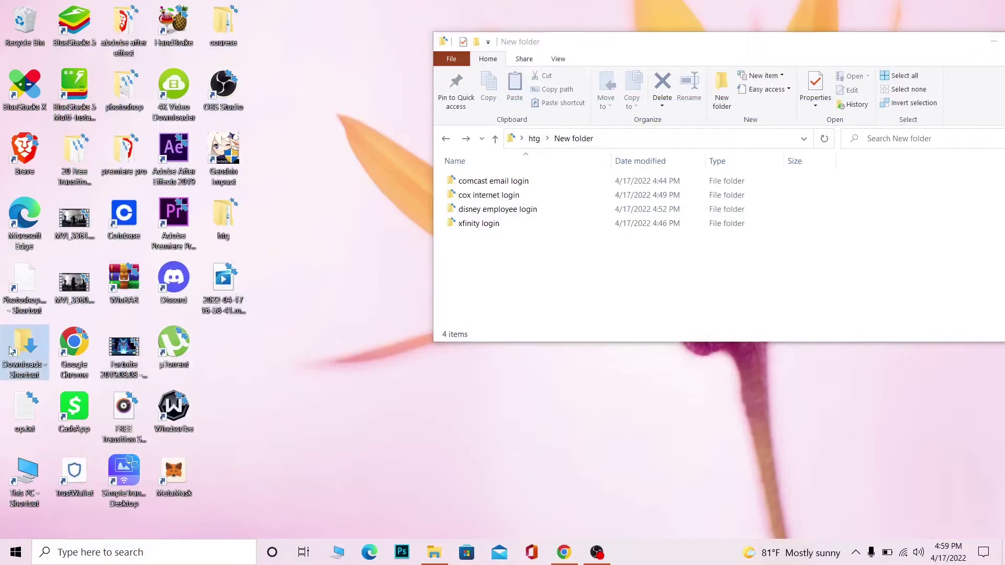
double_click(24, 354)
double_click(69, 166)
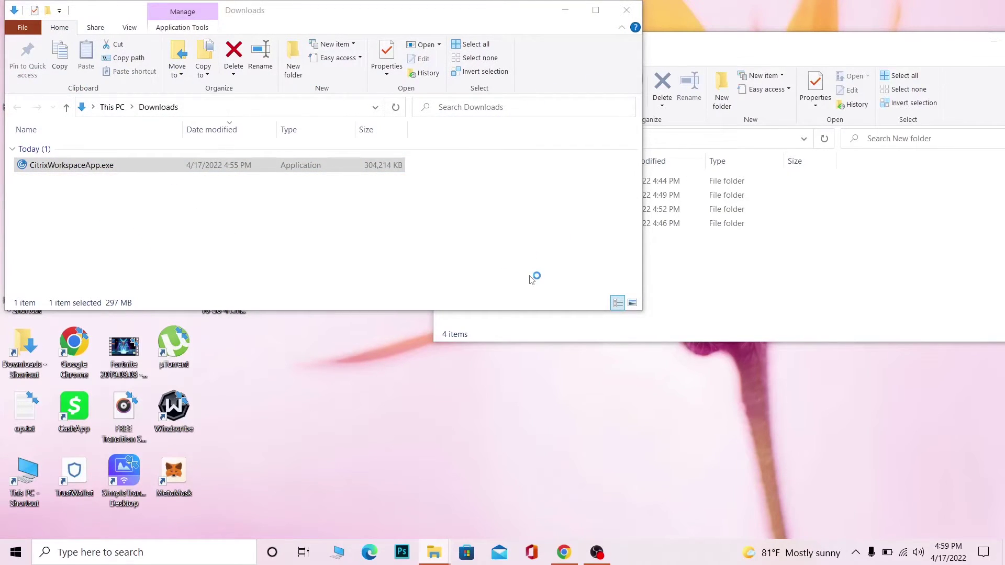
key("super+d")
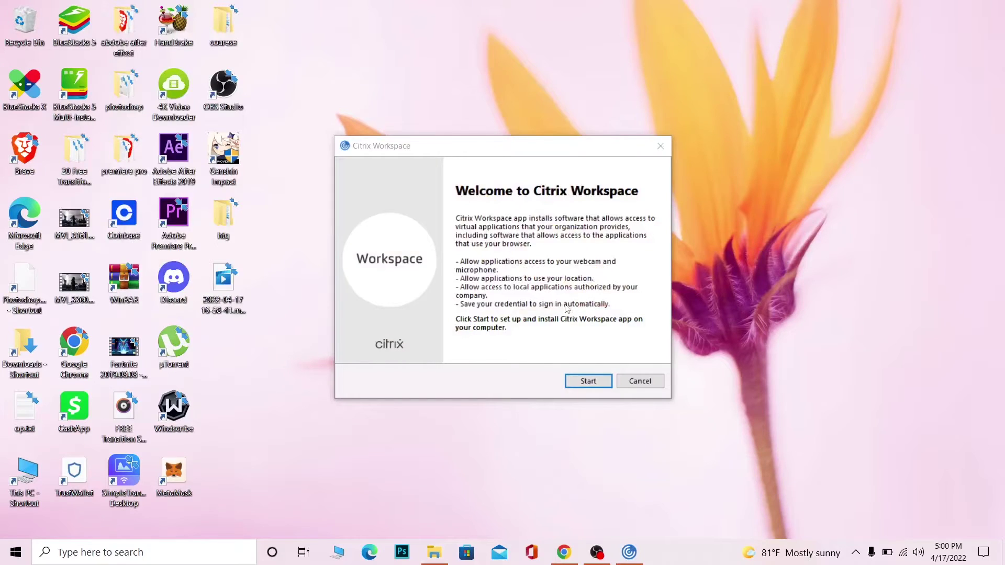
Start Citrix Workspace setup and accept the license agreement.
left_click(583, 376)
left_click(358, 352)
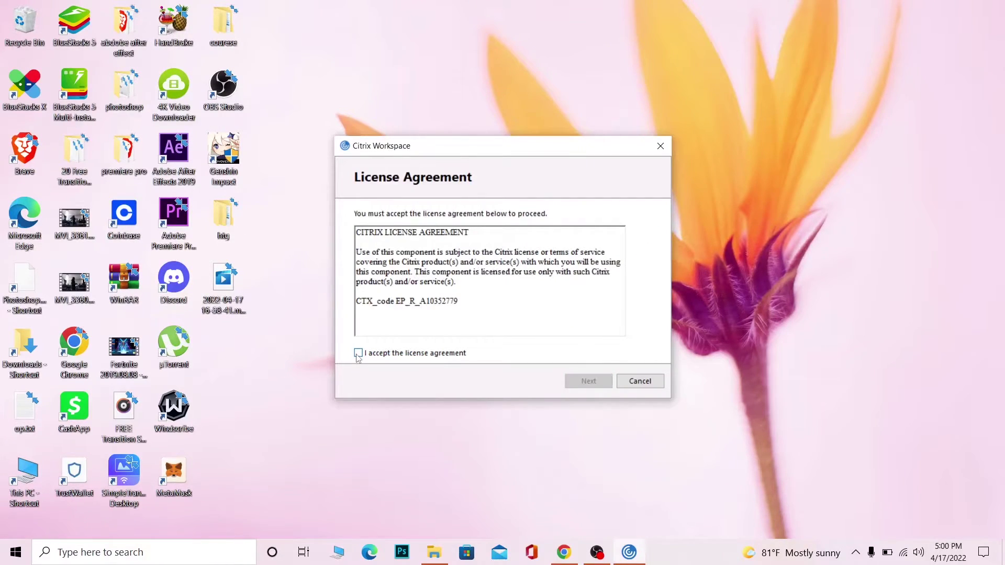
left_click(589, 382)
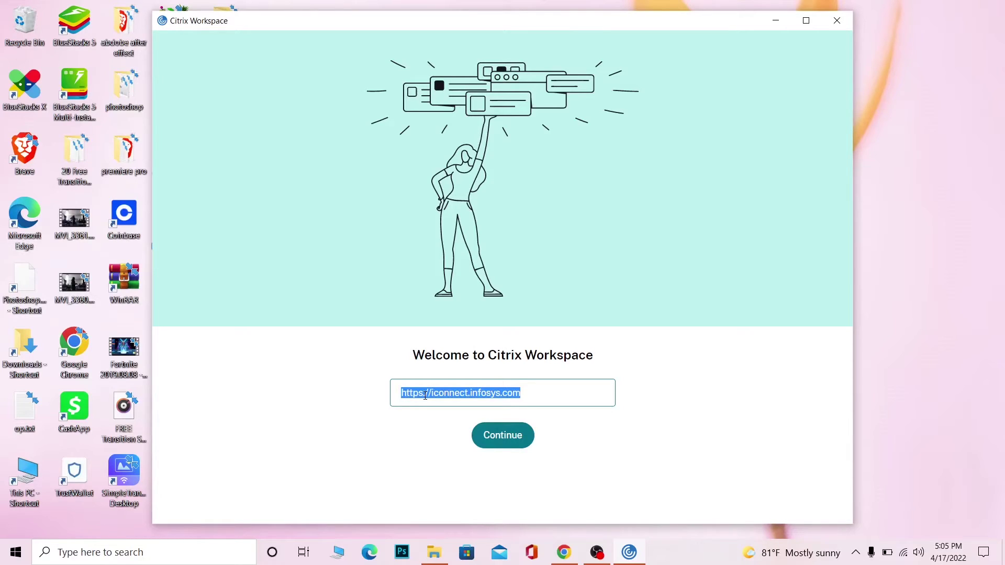
left_click(511, 428)
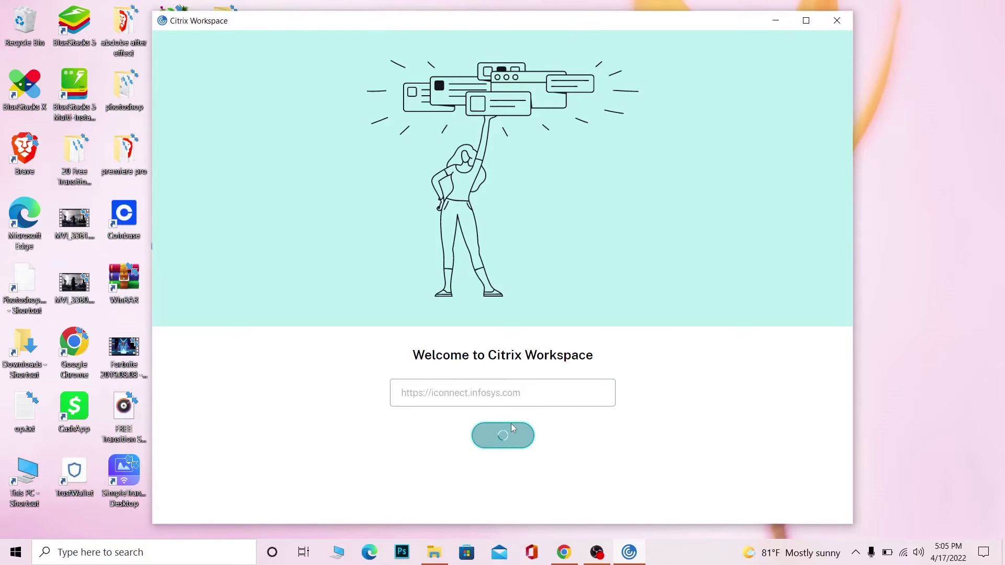